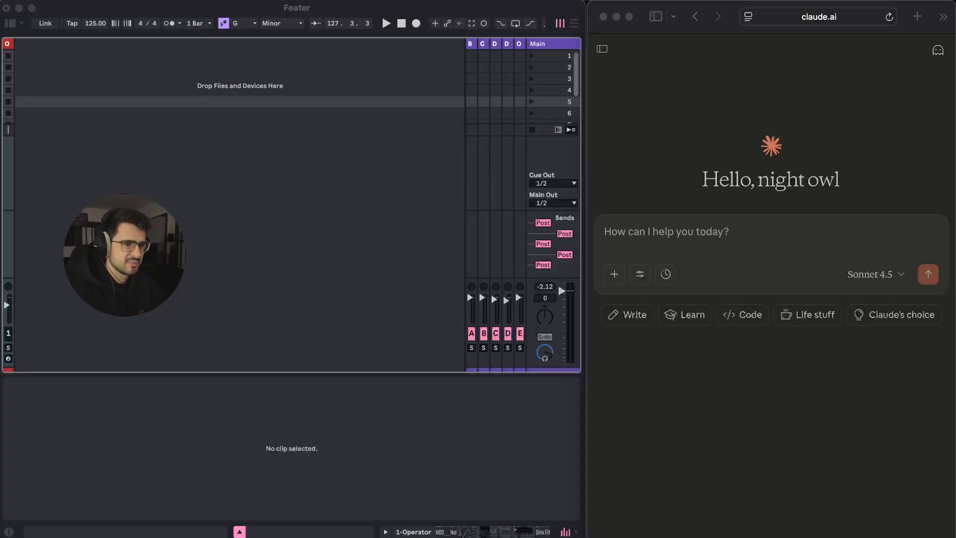
Send Claude the request 'Can you make some Lofi house drums?'
left_click(605, 232)
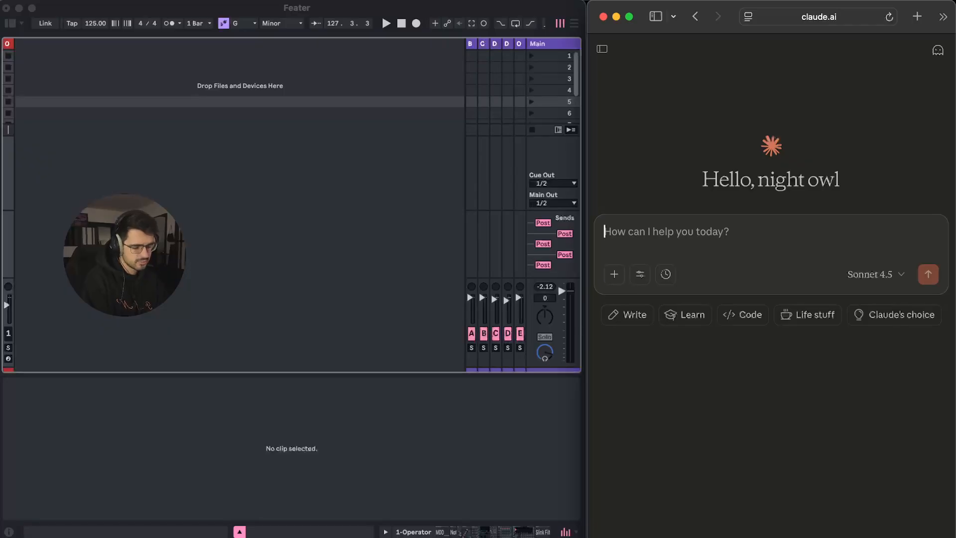
type("c")
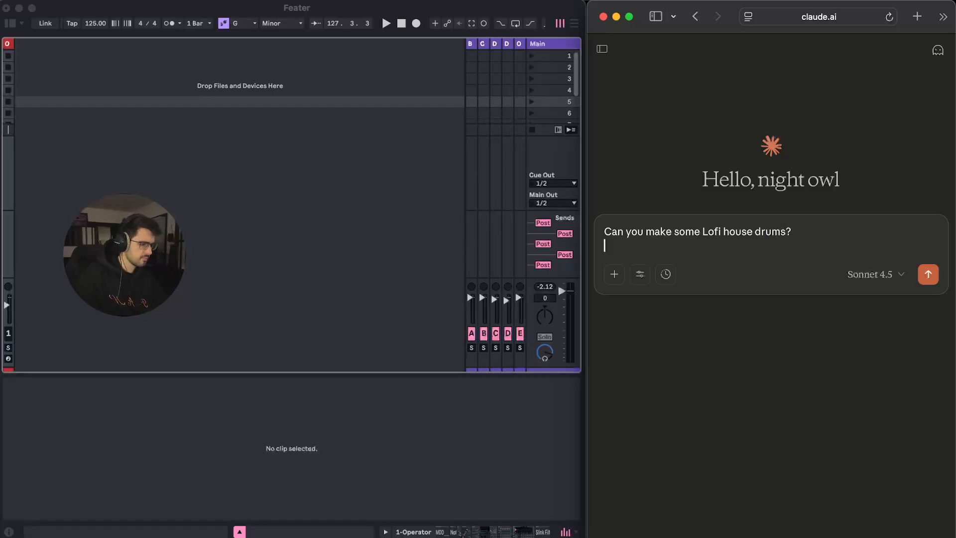
key("Return")
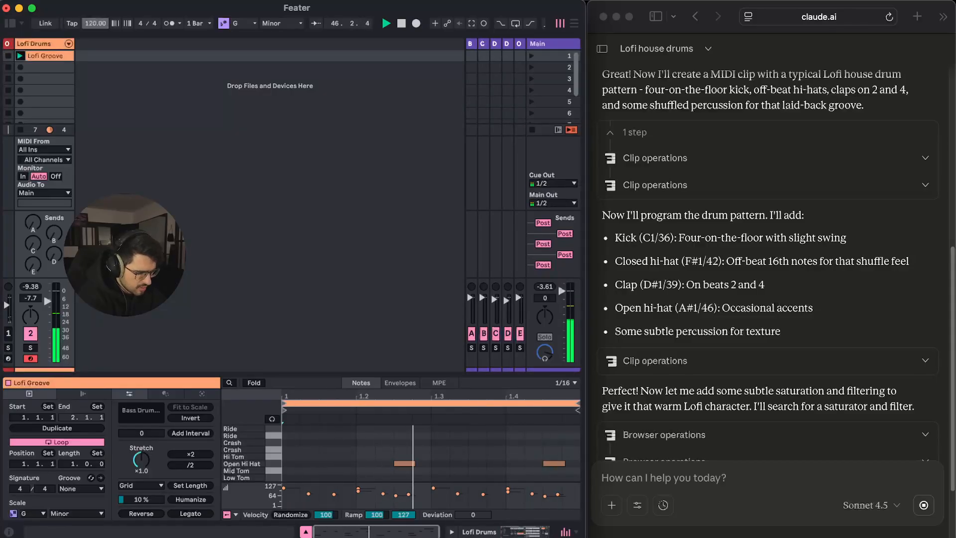
Return to the Claude chat so it can add EQ Eight, Overdrive and Compressor to Lofi Drums
left_click(664, 478)
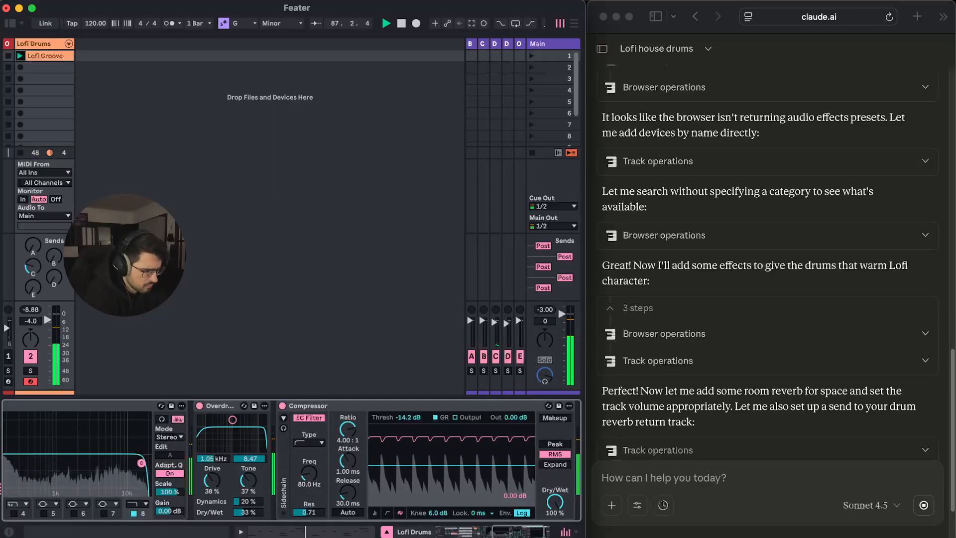
Inspect the Main and Lofi Drums device chains while Claude adds the reverb send
left_click(761, 478)
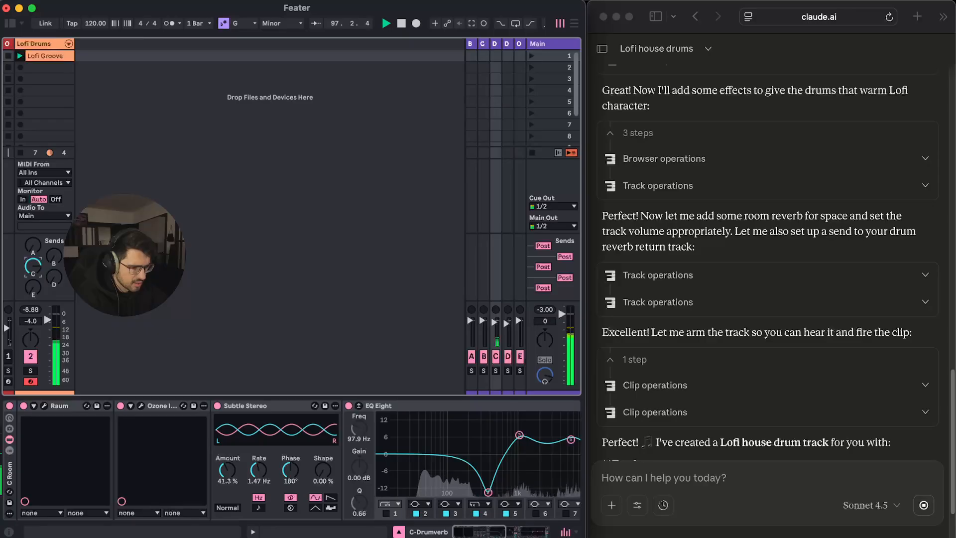
left_click(537, 44)
left_click(35, 44)
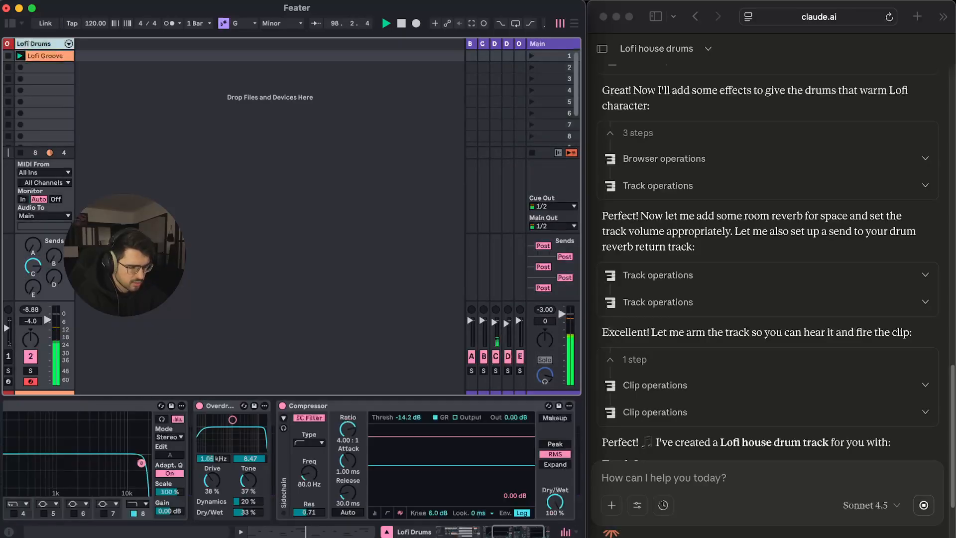
left_click(602, 477)
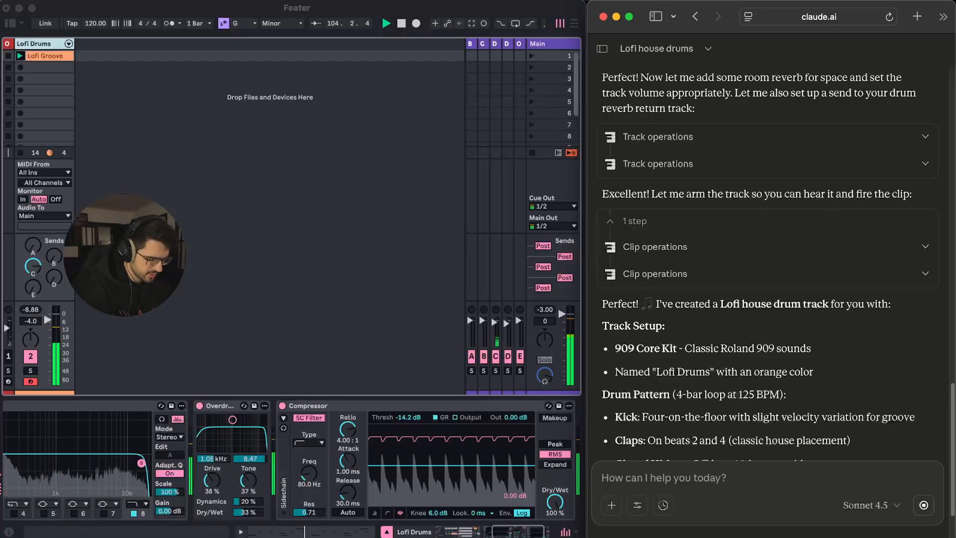
Send Claude the request 'now make a chord progression with grand piano'
type("ma")
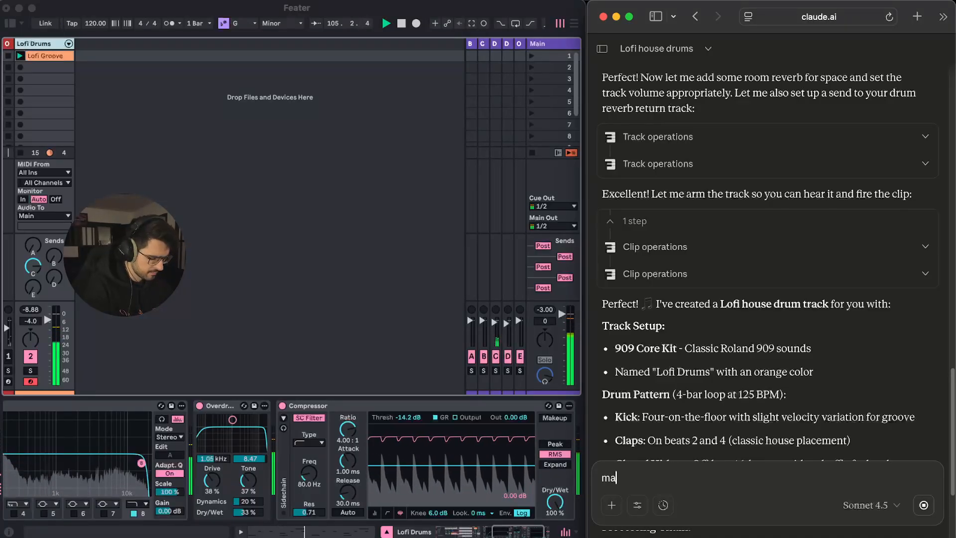
type("ke")
key("BackSpace")
key("BackSpace")
key("BackSpace")
key("BackSpace")
type("now mak")
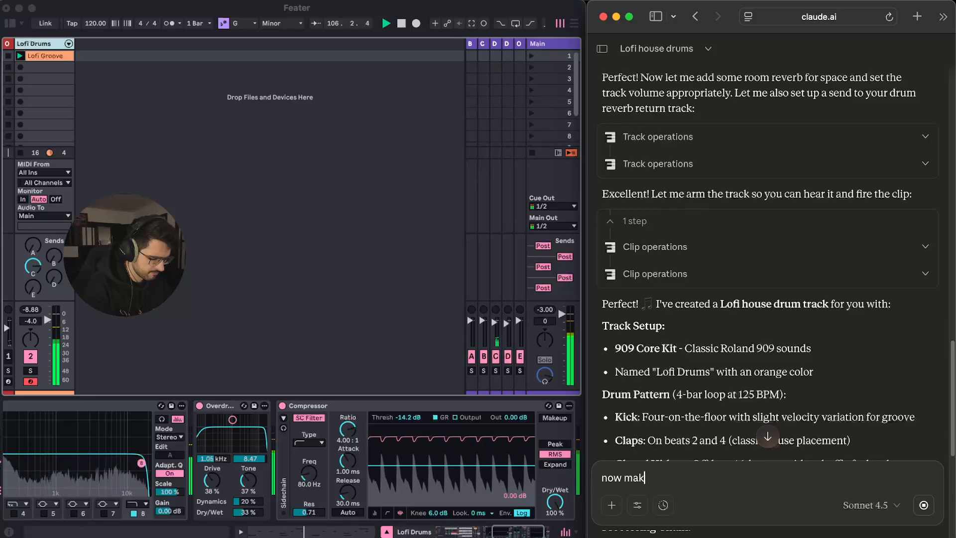
type("e a chord progres")
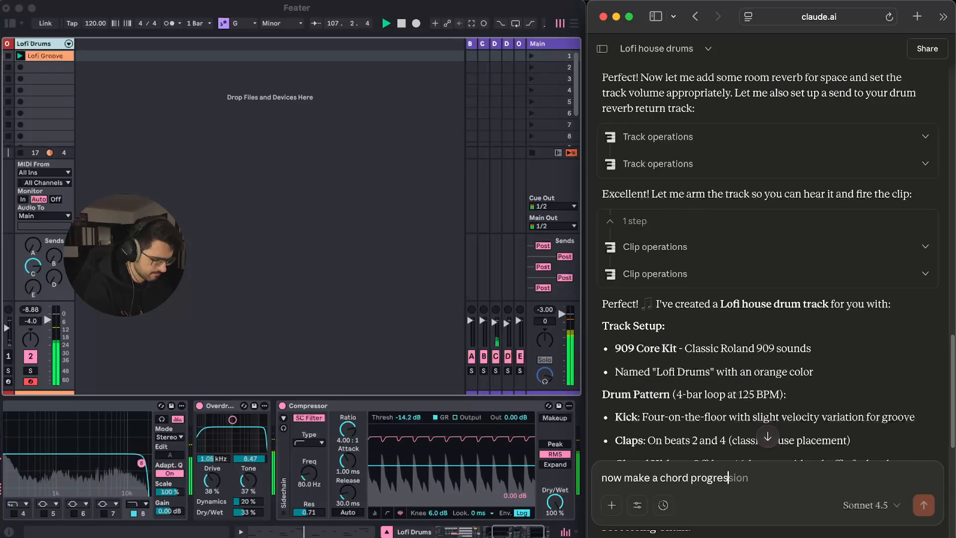
type("sion with ")
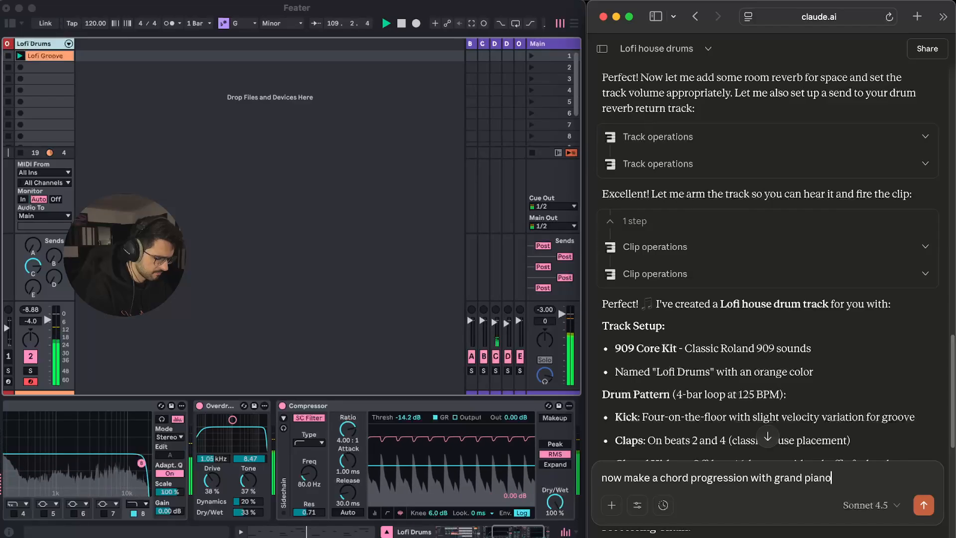
type("grand piano")
key("shift+Return")
key("Return")
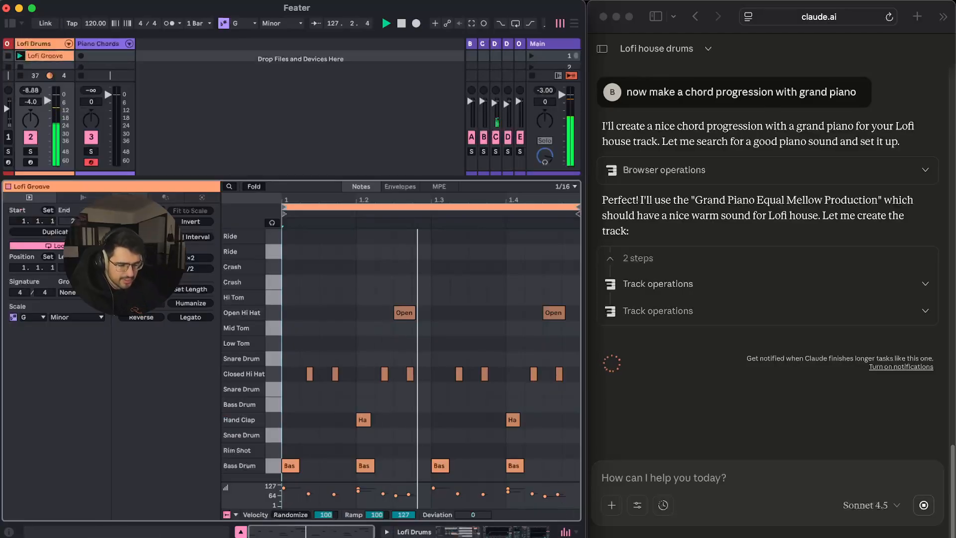
Select the Closed Hi Hat notes in Lofi Groove, set the insert point at 1.3.4, and view devices
left_click(309, 373)
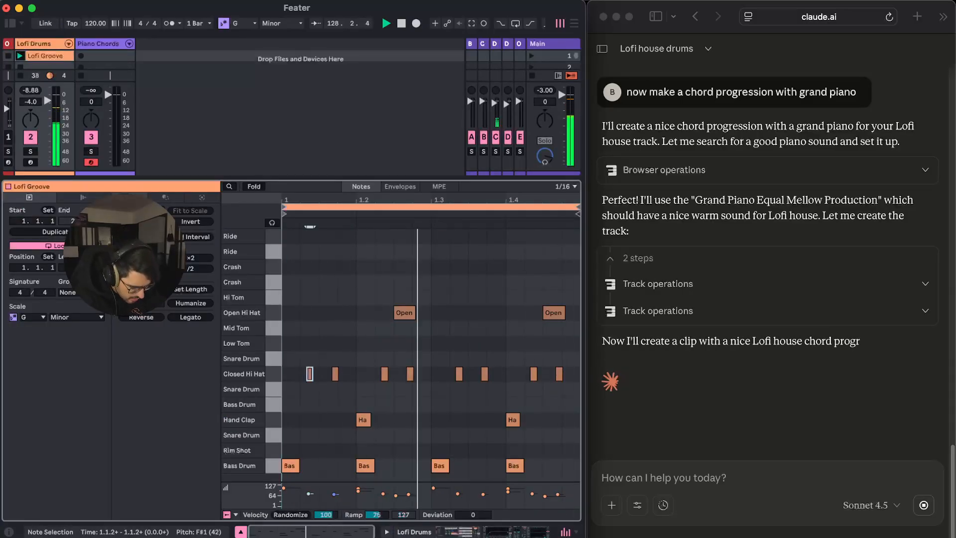
left_click(335, 374)
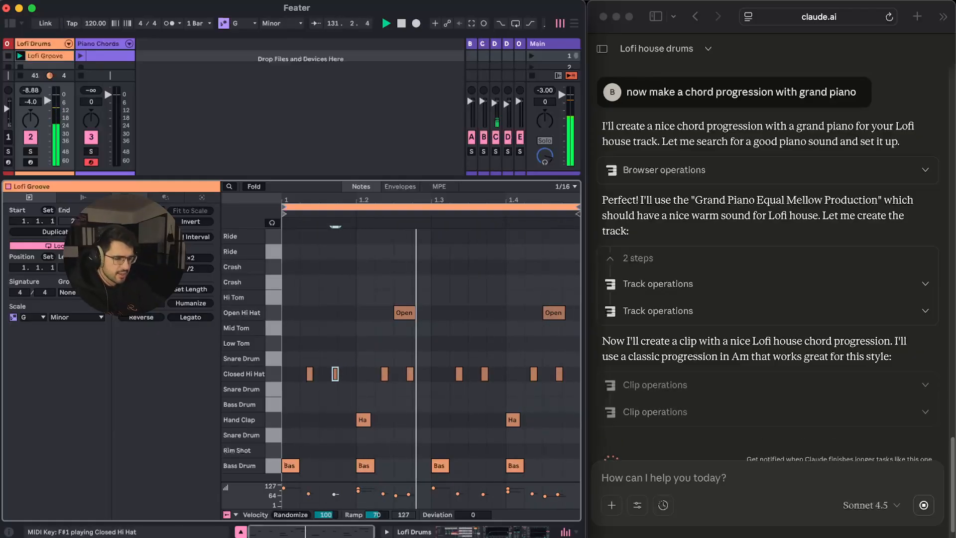
left_click(273, 374)
left_click(488, 344)
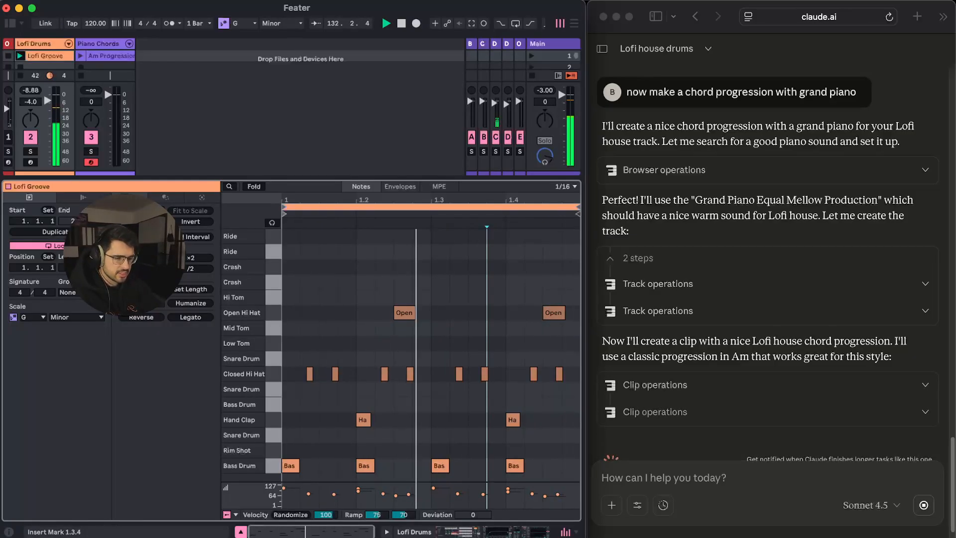
key("shift+Tab")
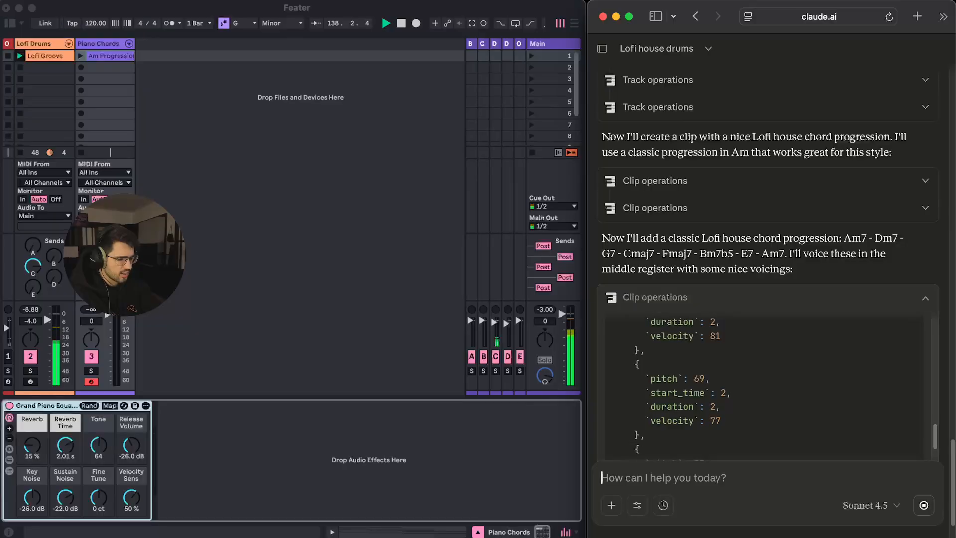
Turn the Piano Chords track down to -14 dB and cut its lows around 90 Hz with EQ Eight
double_click(111, 55)
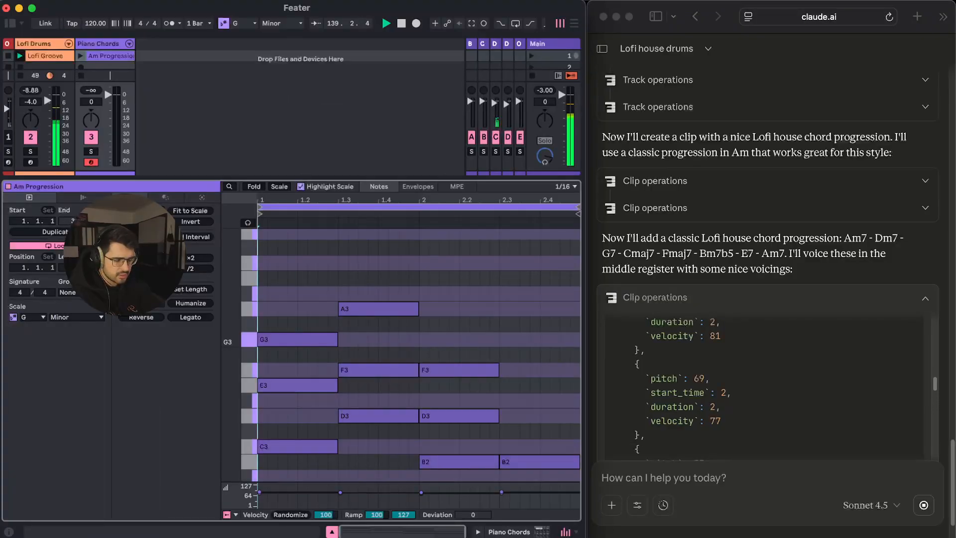
left_click_drag(109, 95, 109, 107)
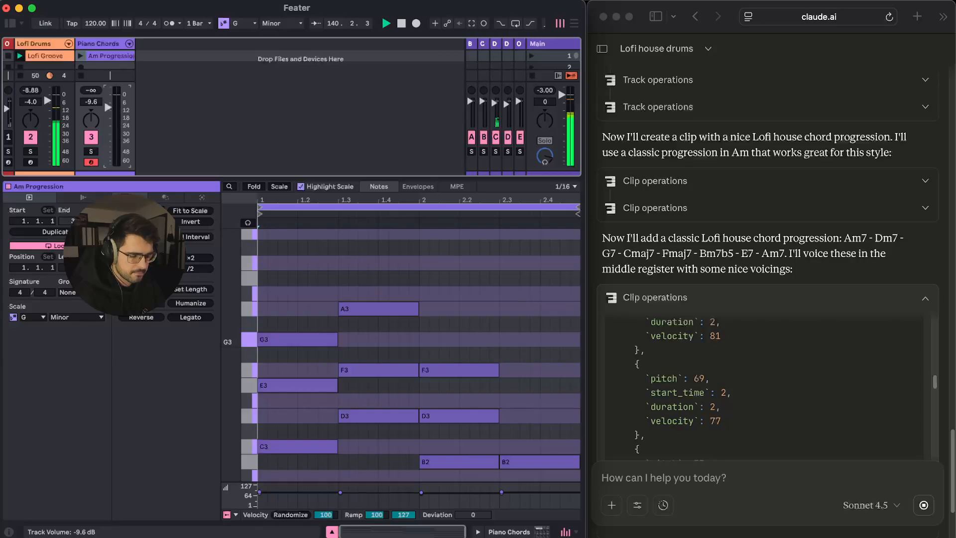
left_click_drag(108, 327, 108, 333)
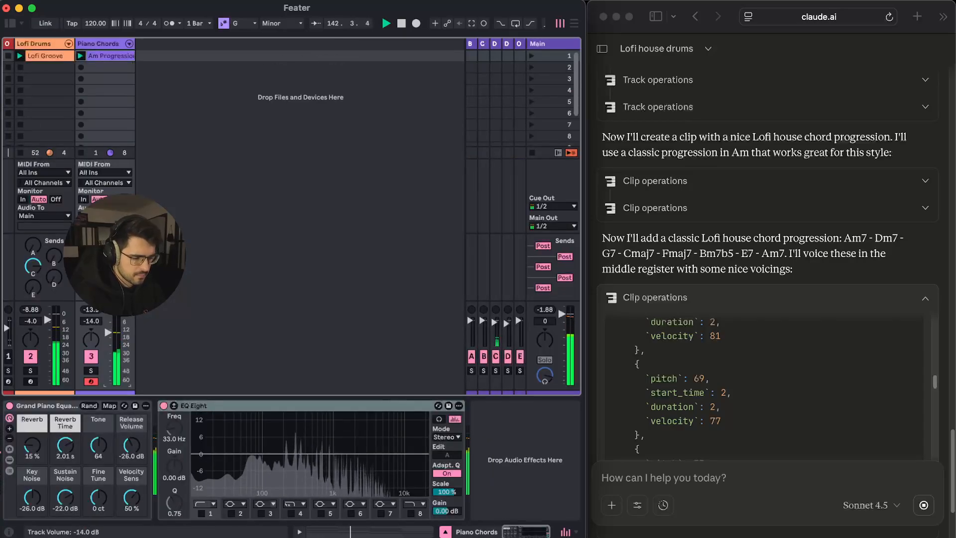
left_click(201, 513)
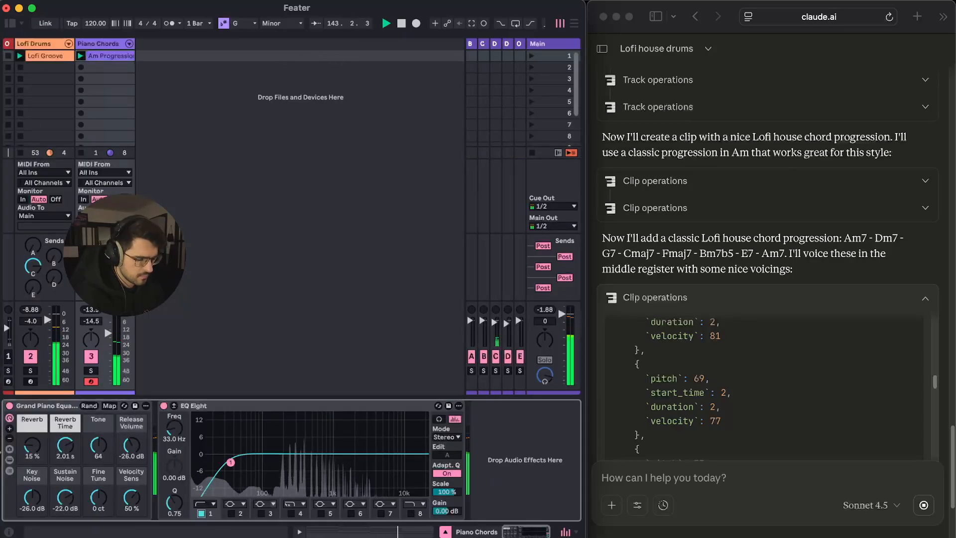
left_click_drag(231, 462, 260, 462)
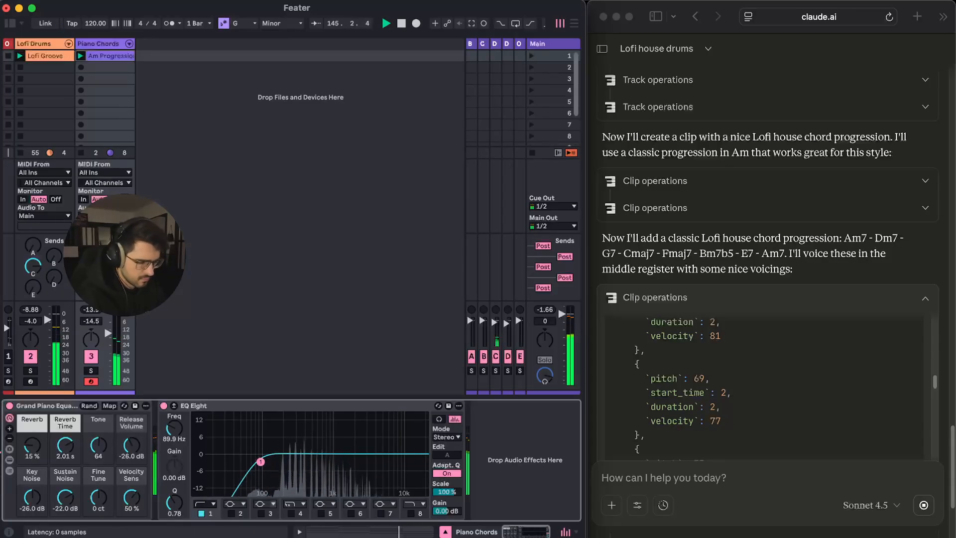
left_click(268, 329)
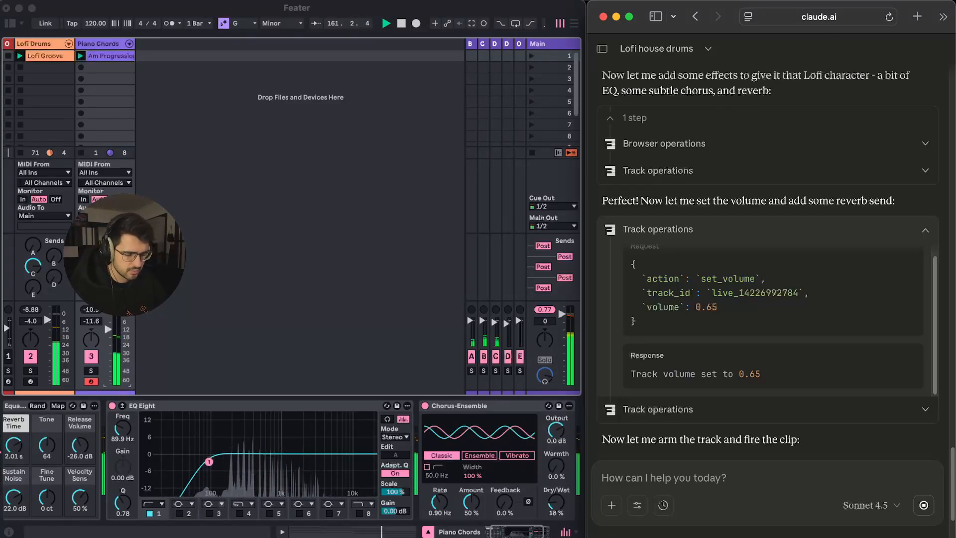
Check the set, then type 'what element should I add next?' in the Claude chat
key("super+Tab")
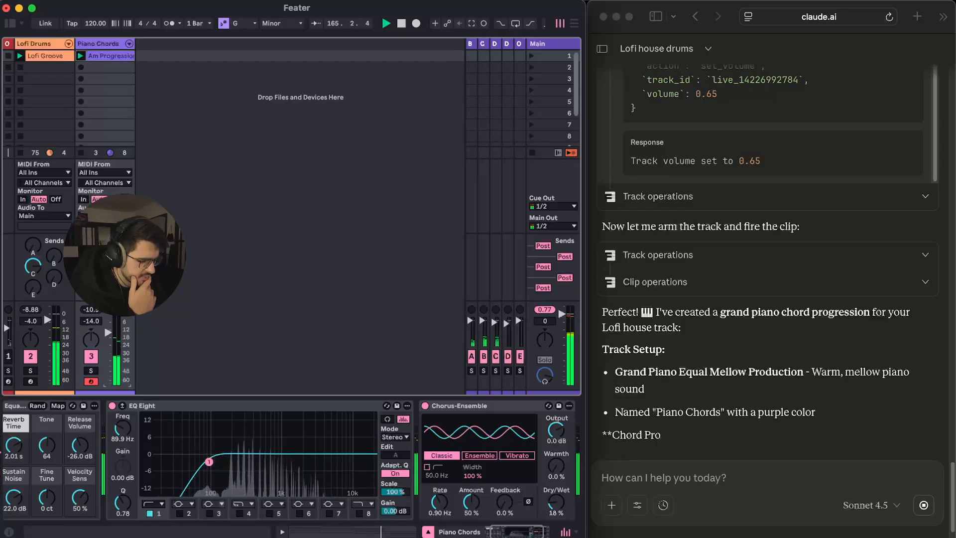
key("super+Tab")
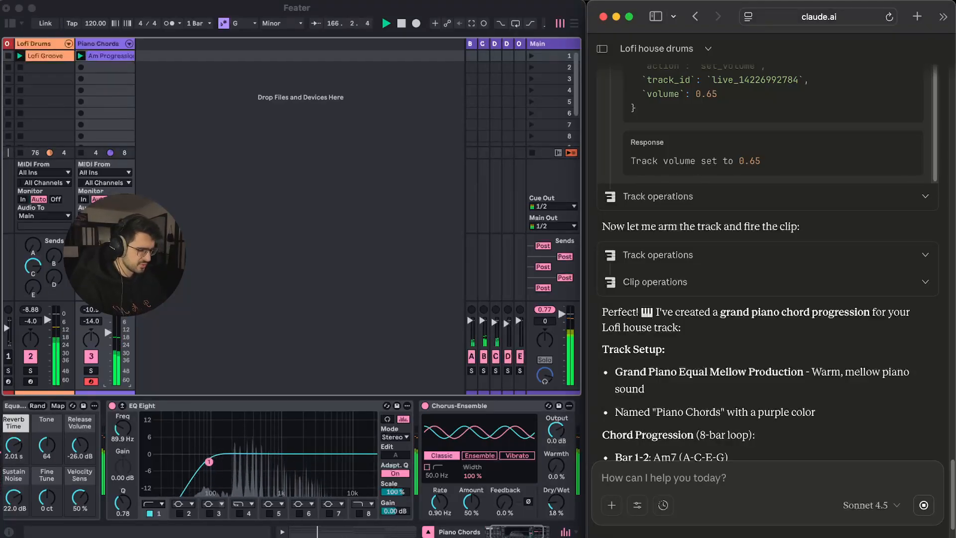
key("super+Tab")
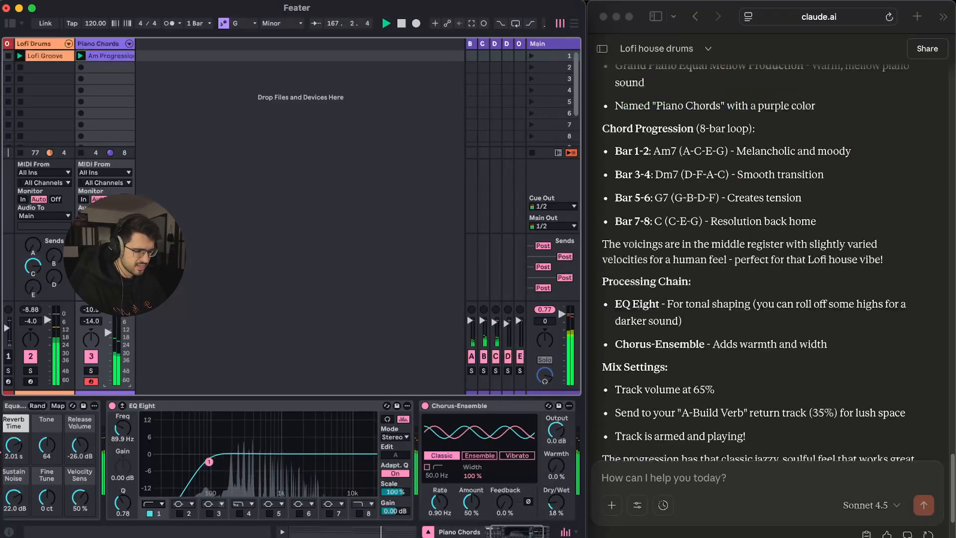
key("super+Tab")
type("what")
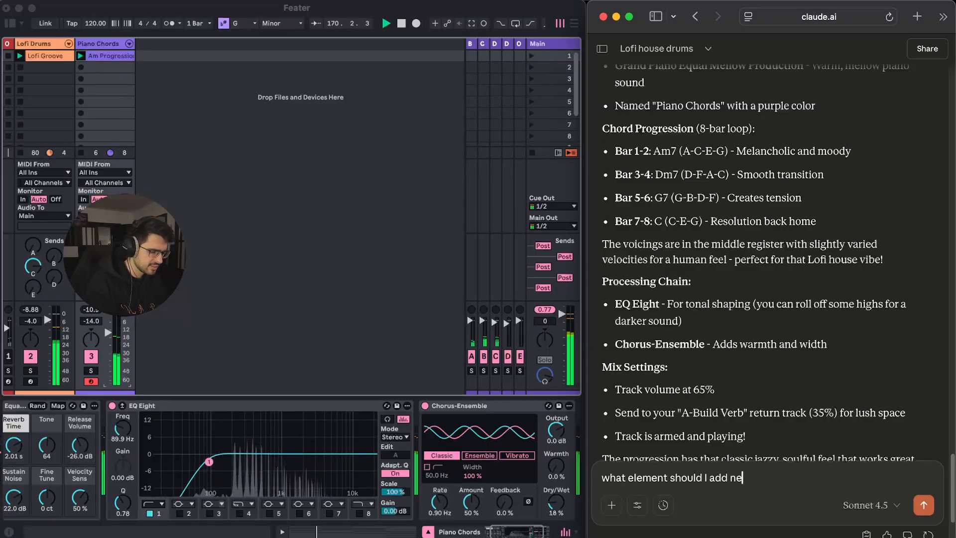
type(" element should I add next?")
Send the question and read through Claude's suggestions for the next element
key("shift+Return")
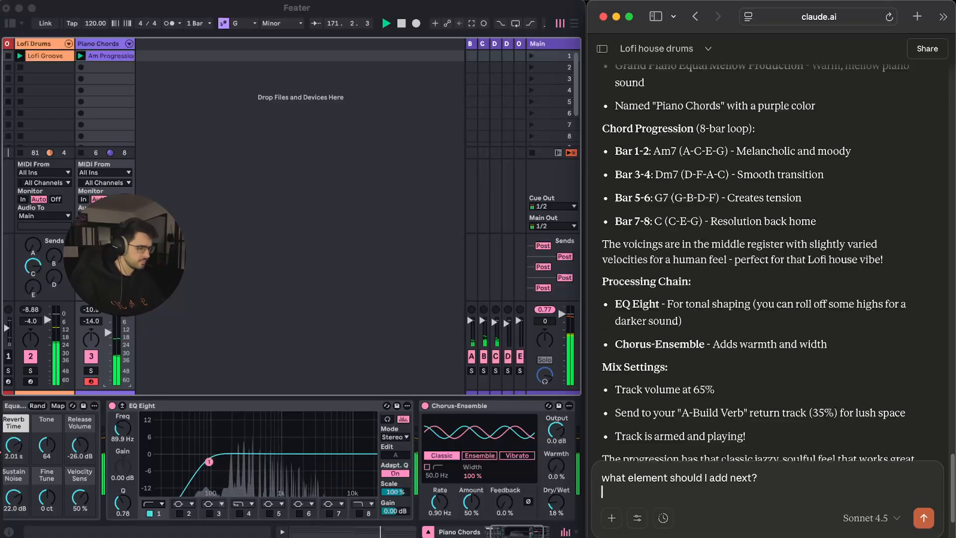
key("Return")
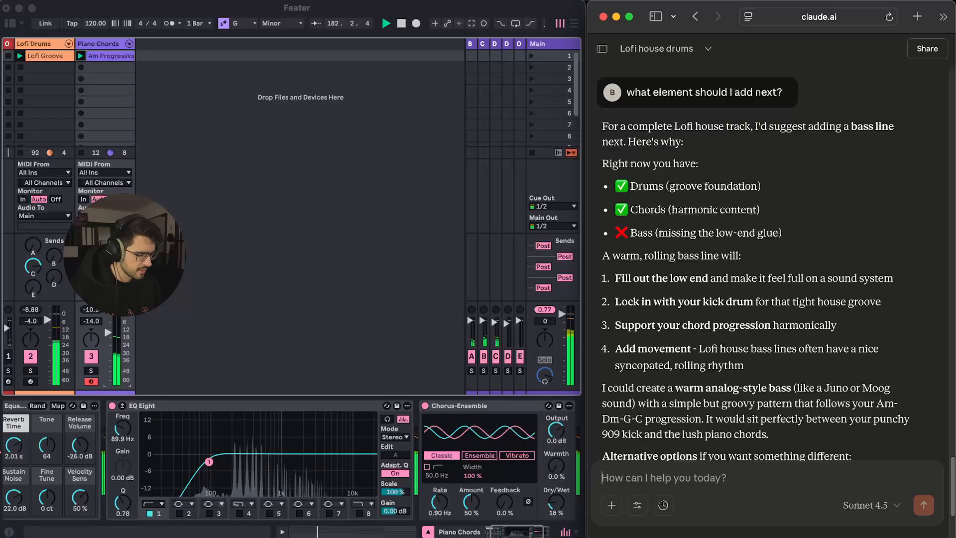
scroll(766, 249, "up", 5)
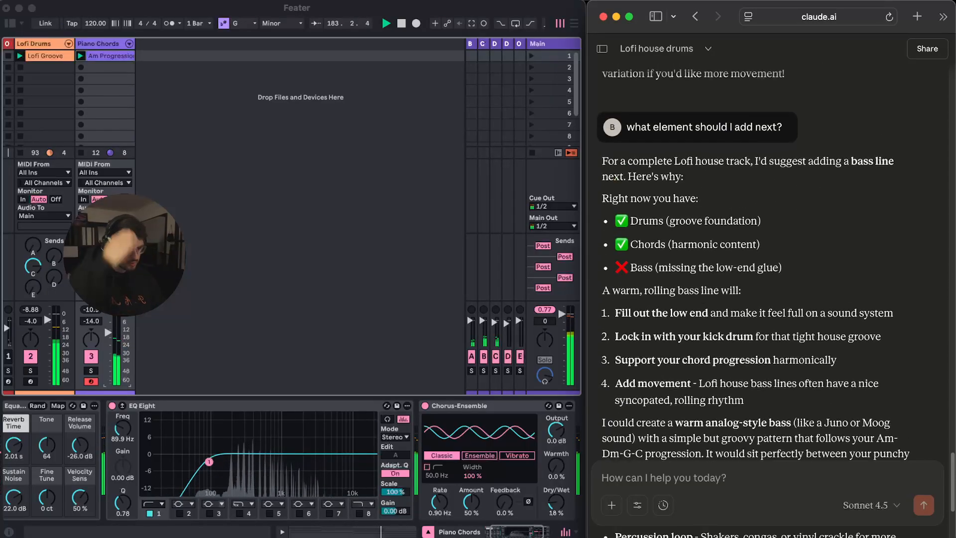
left_click(767, 435)
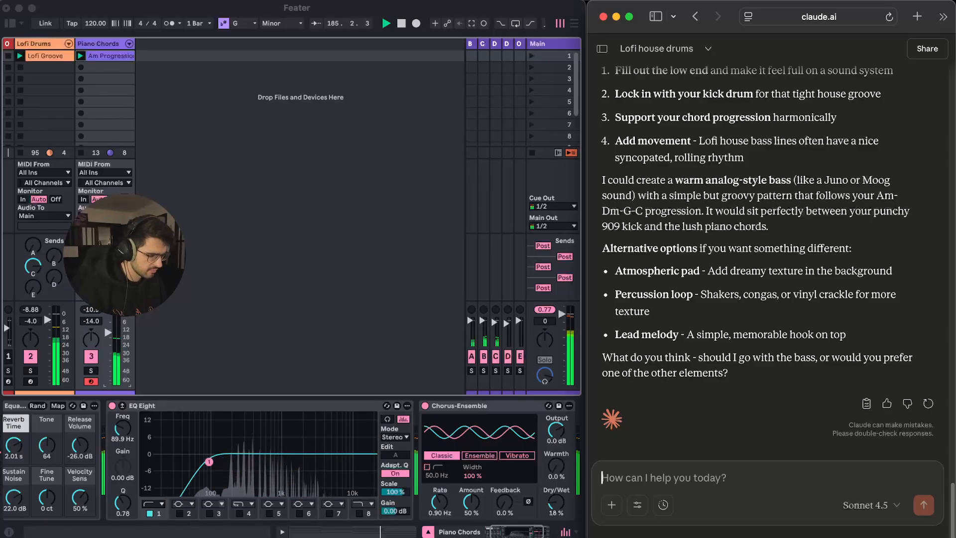
Draft the reply 'lets add some congas' in the chat
type("lets go for")
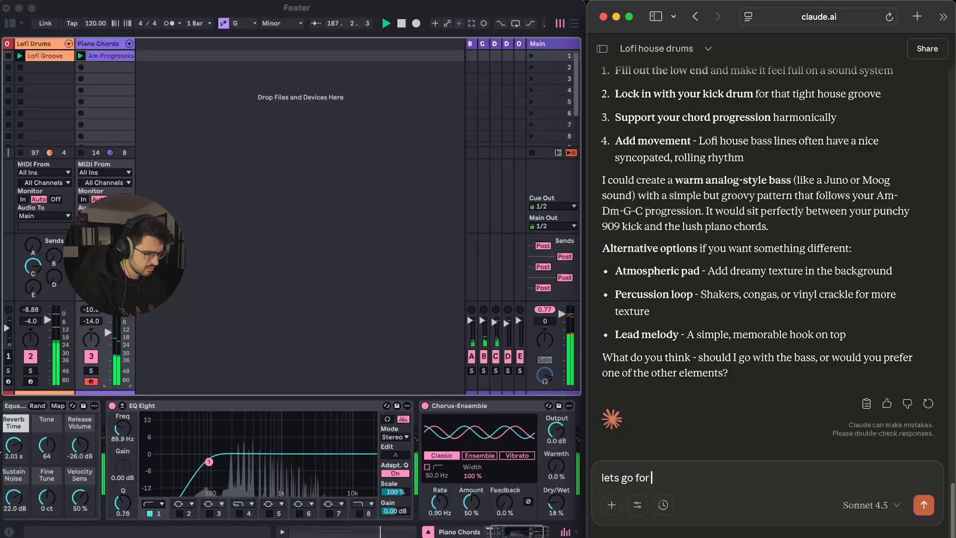
key("super+BackSpace")
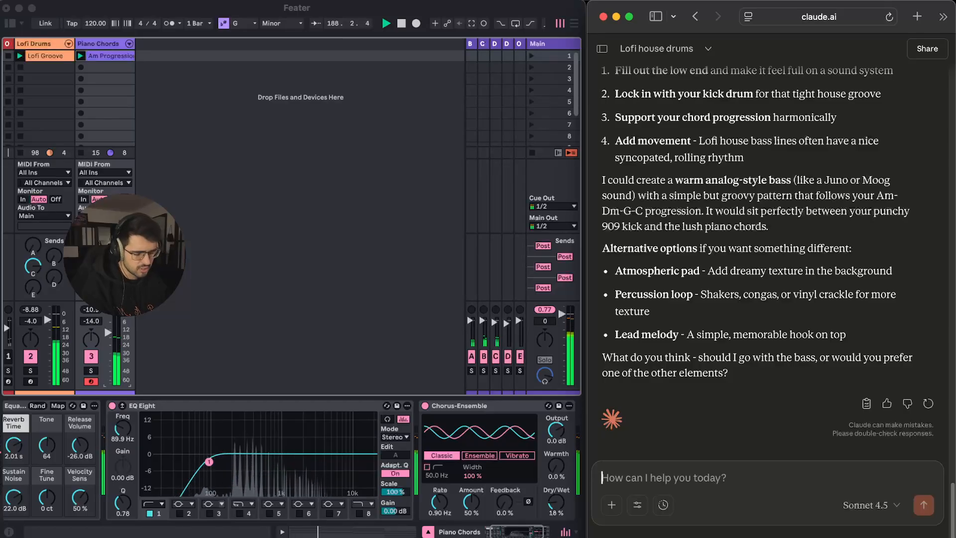
type("lets add some congas,")
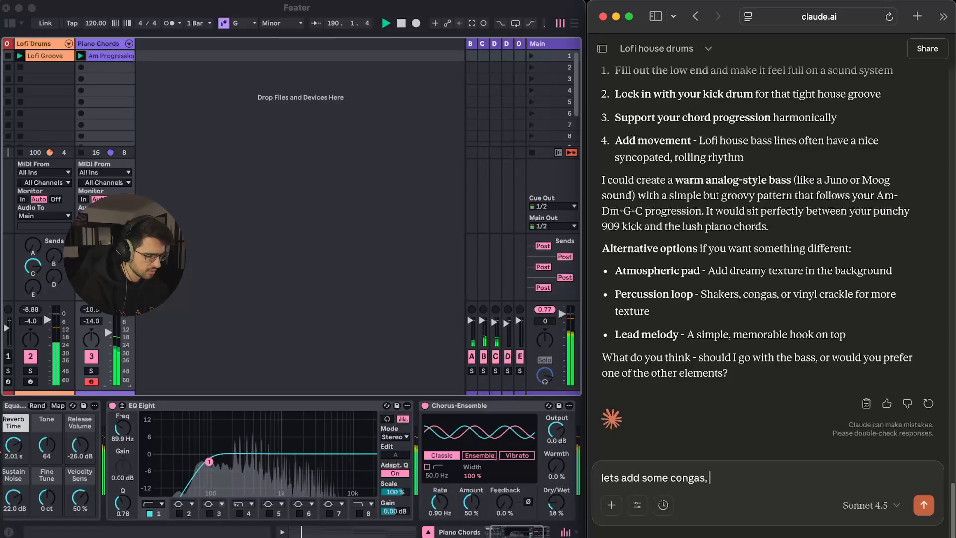
key("BackSpace")
key("shift+Return")
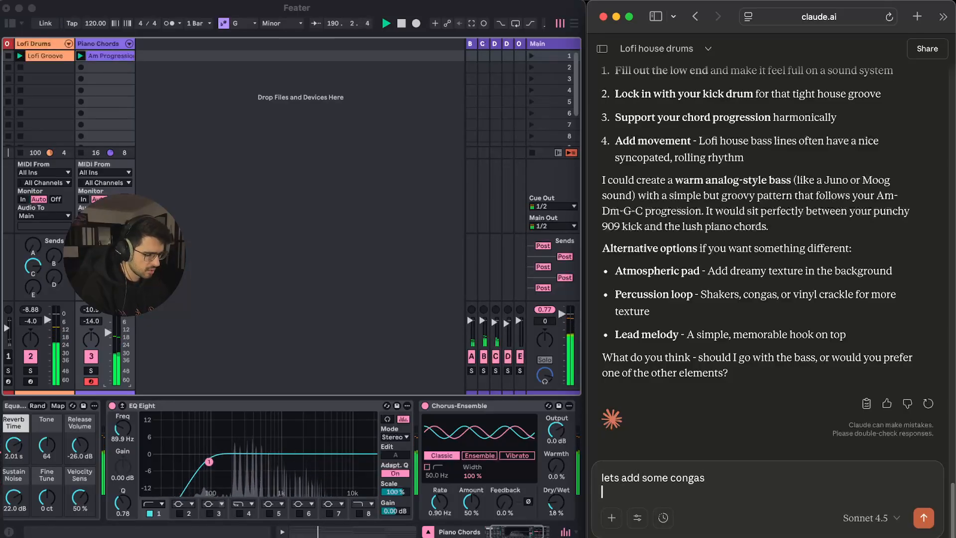
Send the congas request so Claude builds a Congas track with Conga A and a Conga Groove clip
left_click(924, 518)
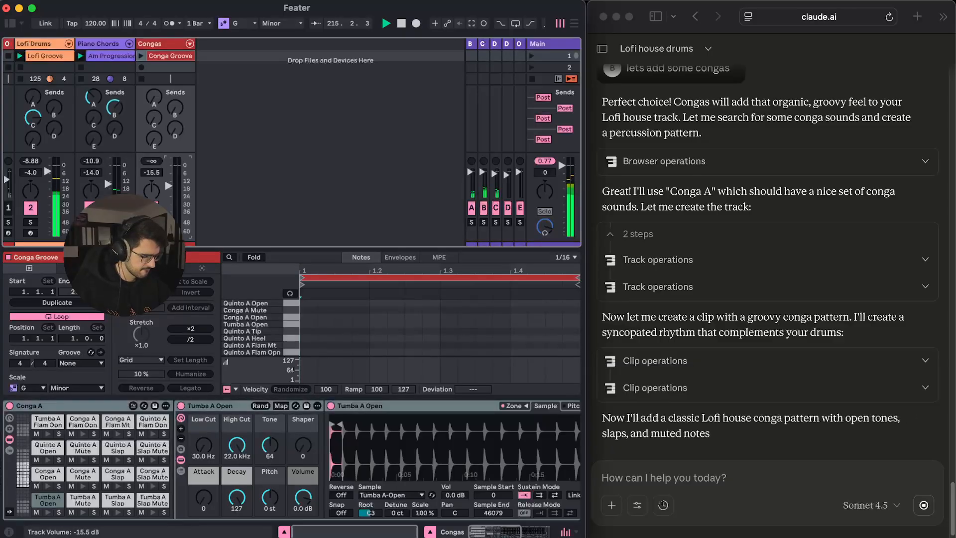
key("super+Tab")
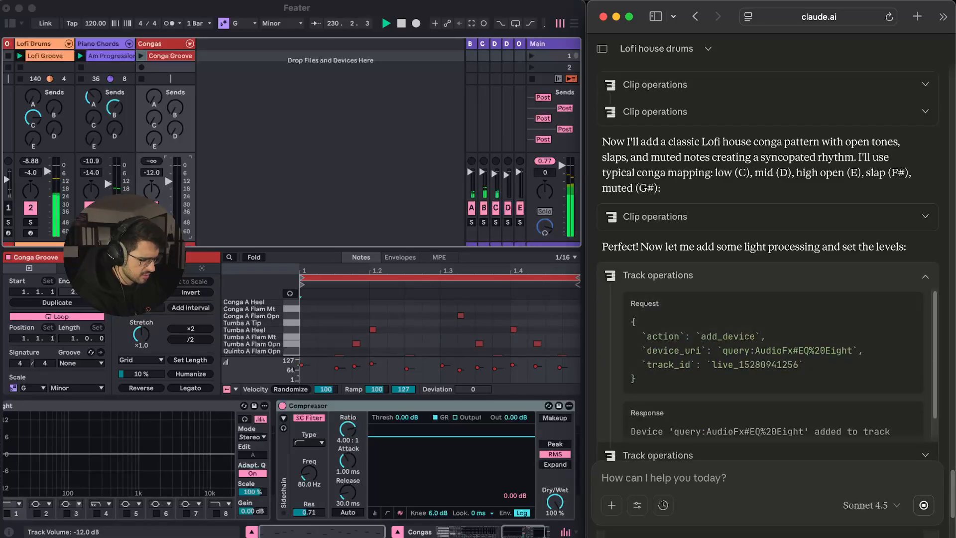
Return to the Ableton set once Claude adds conga notes, EQ Eight and Compressor
key("super+Tab")
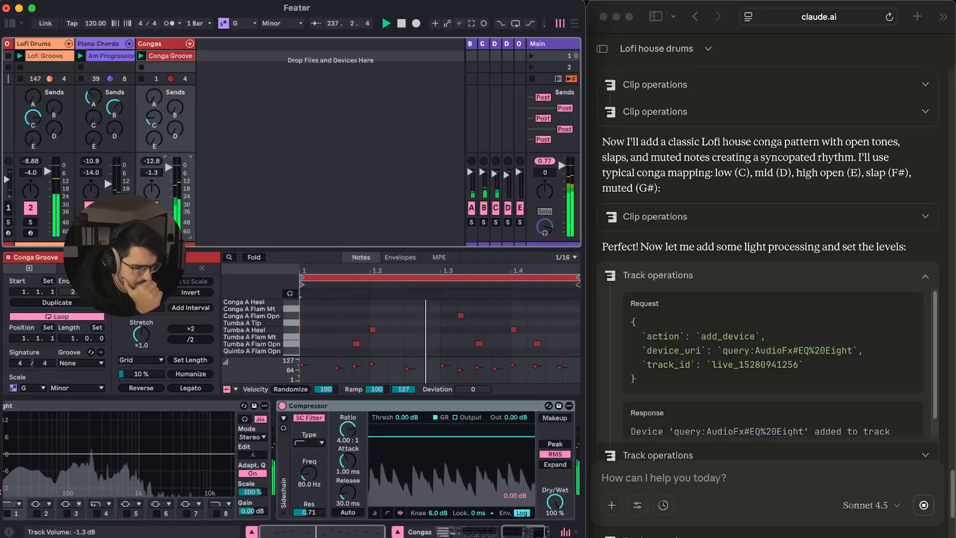
Tell Claude 'I does not work with the groove, try another one' to get a new conga pattern
key("super+Tab")
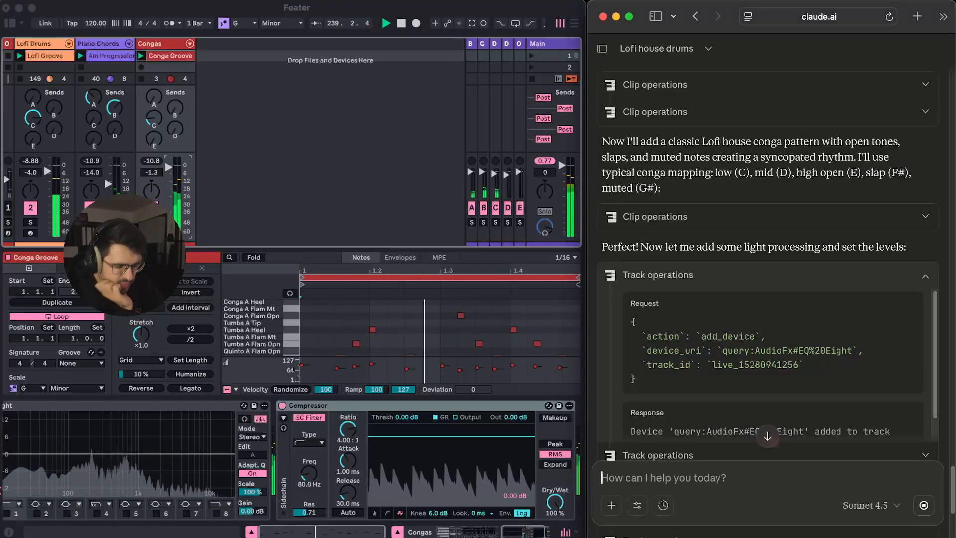
type("I does not ")
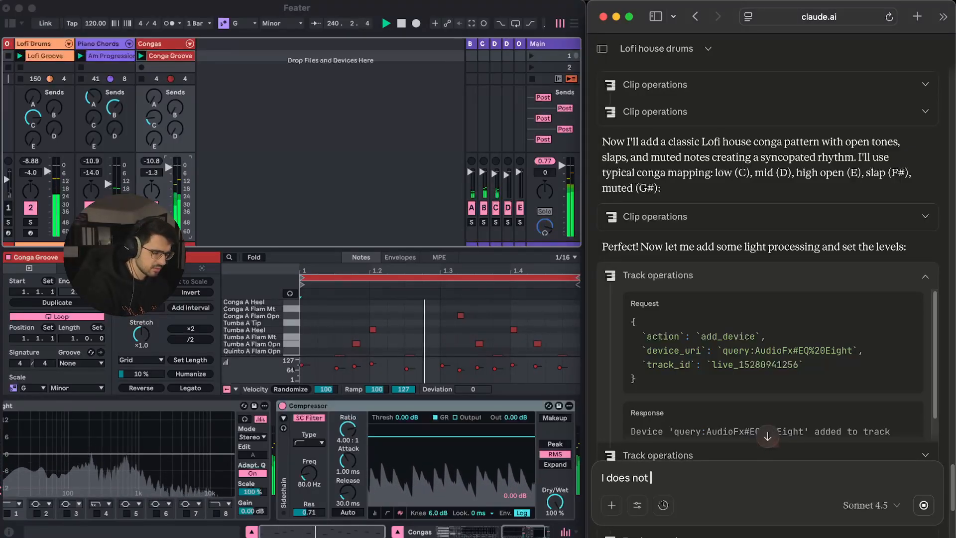
type("work with the groo")
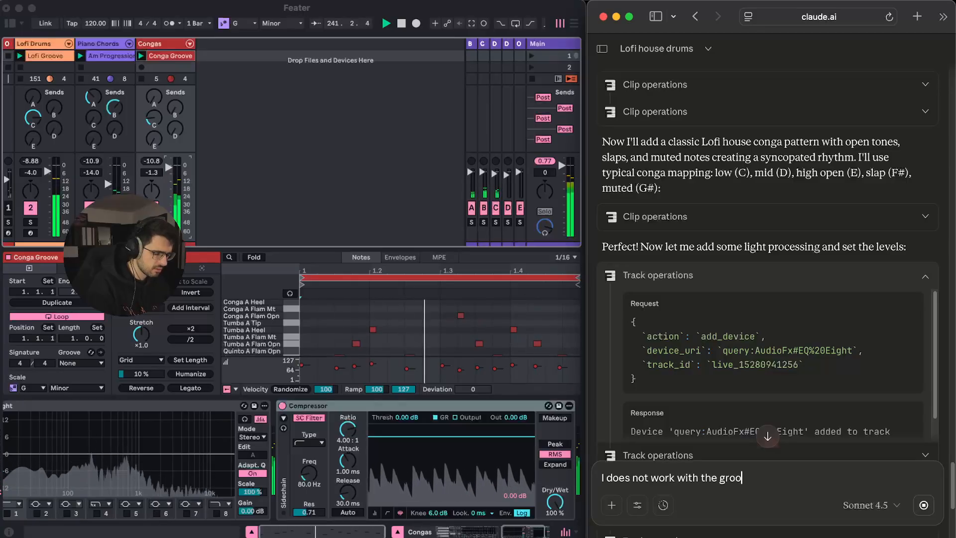
type("ve, try n")
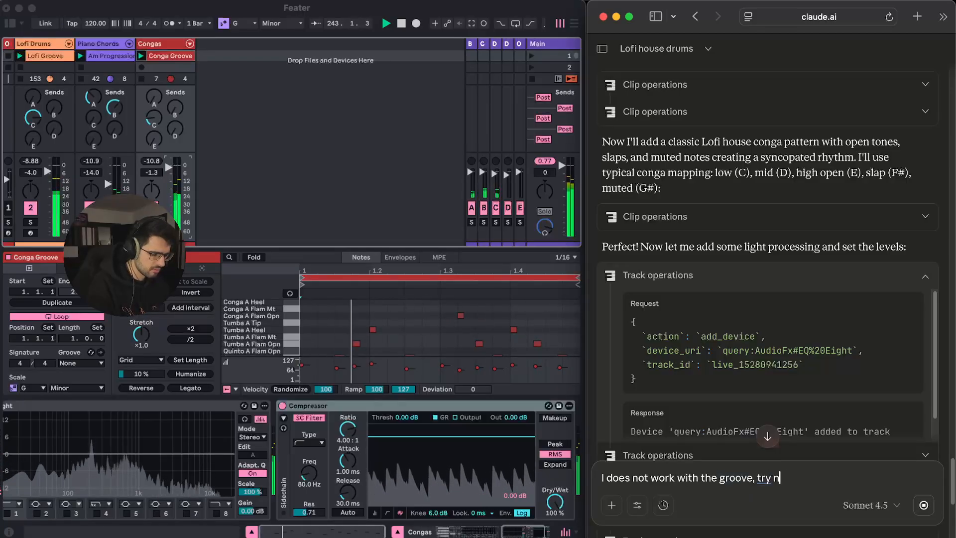
key("BackSpace")
type("another one")
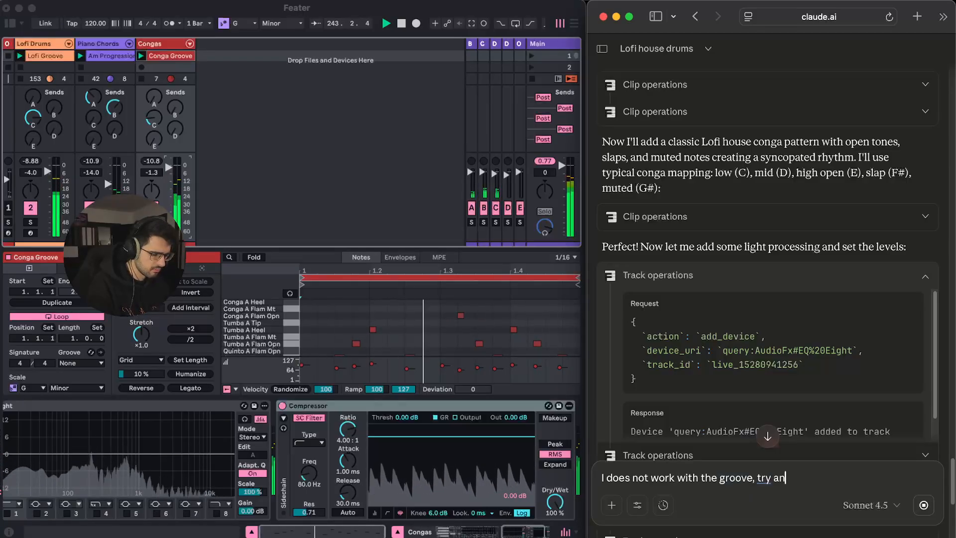
key("shift+Return")
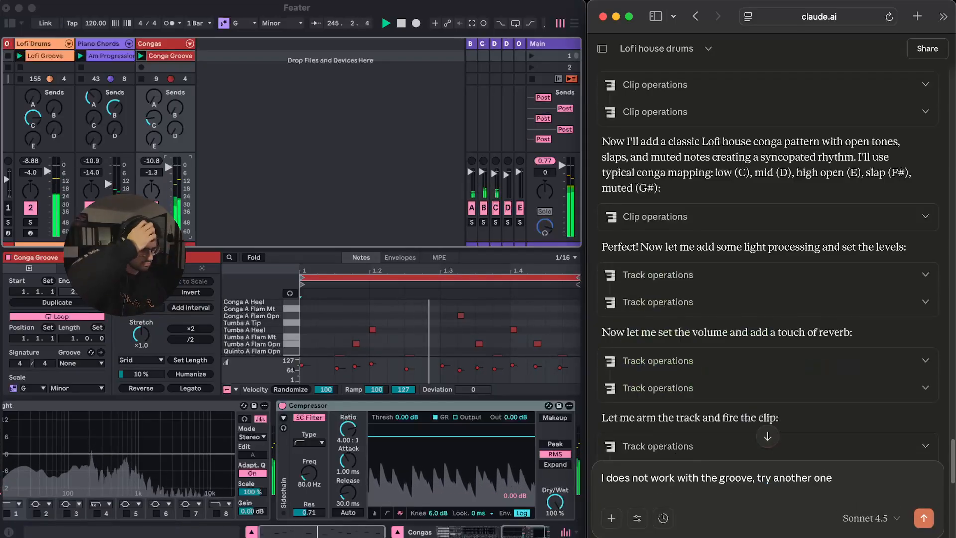
key("Return")
left_click(174, 129)
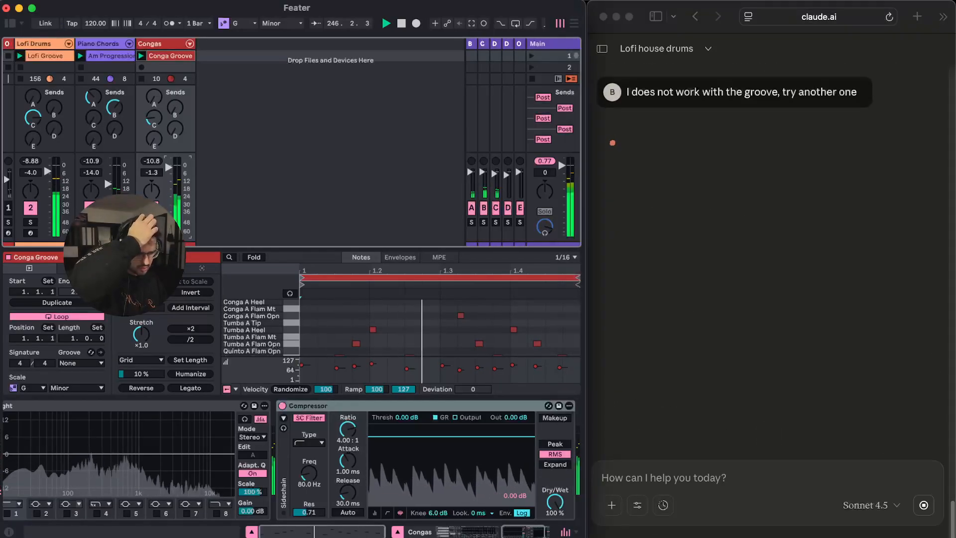
Raise the Congas delay send to -9.2 dB and check the details of the conga clip rewrite
mouse_move(175, 129)
left_mouse_down()
mouse_move(175, 83)
mouse_move(174, 128)
left_mouse_up()
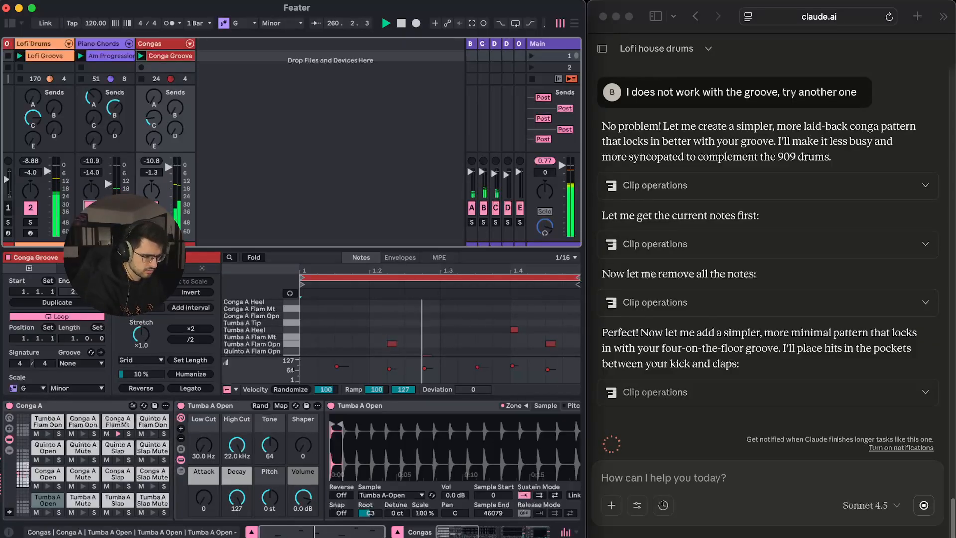
left_click(766, 392)
scroll(766, 418, "down", 4)
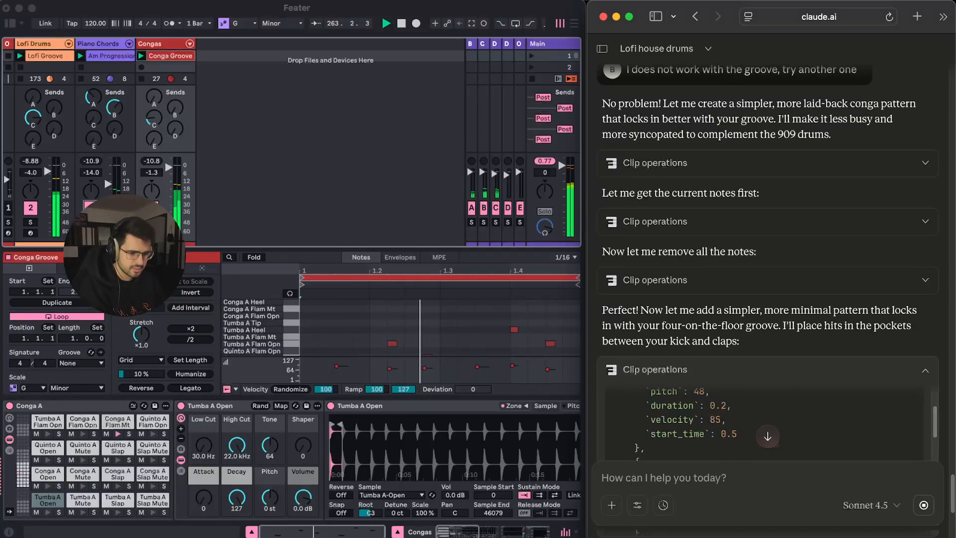
Back in the Ableton set, pull the Congas volume fader down toward -8.0 dB
key("super+Tab")
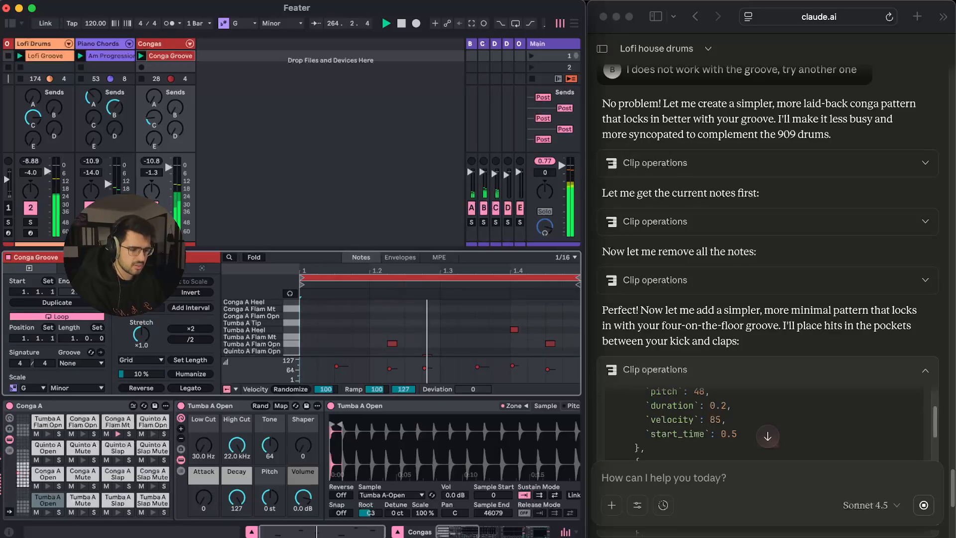
left_click_drag(169, 168, 169, 171)
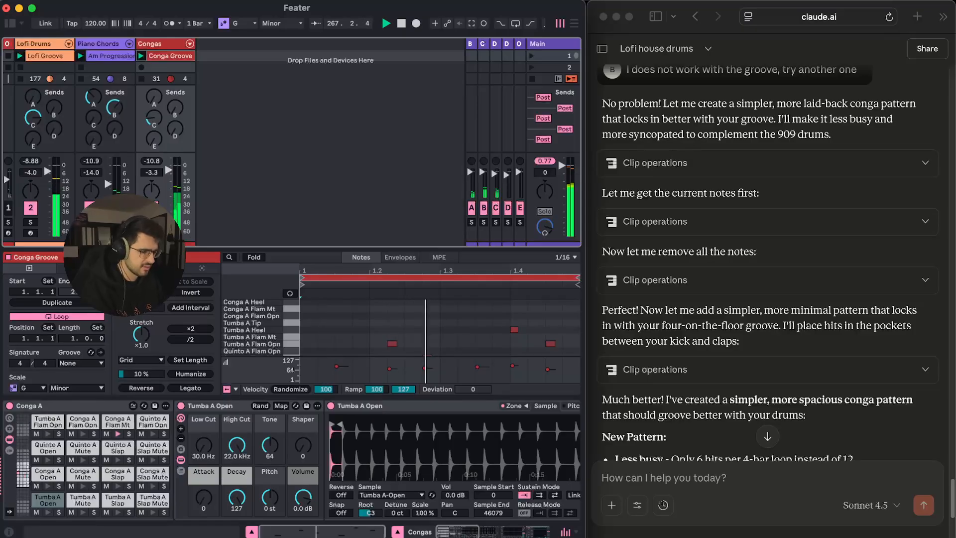
left_click_drag(168, 170, 169, 176)
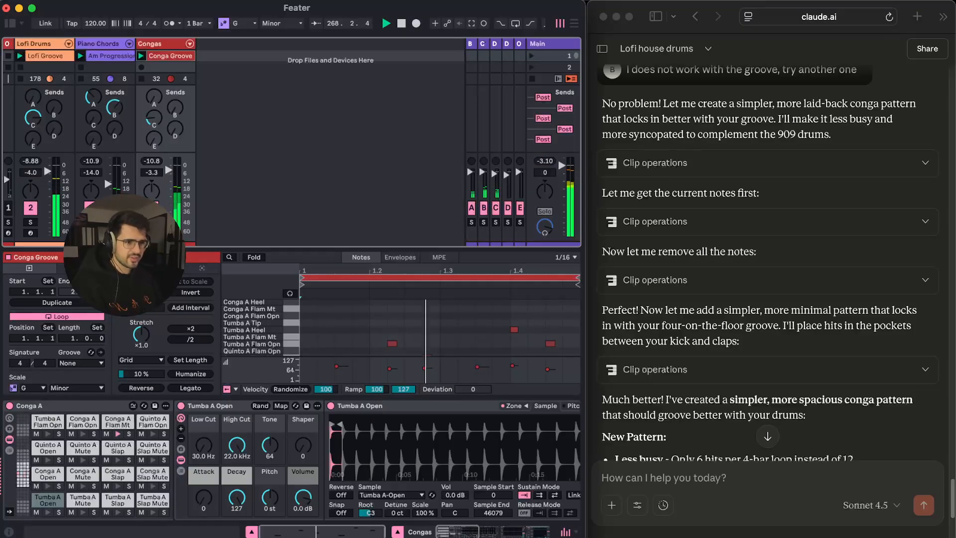